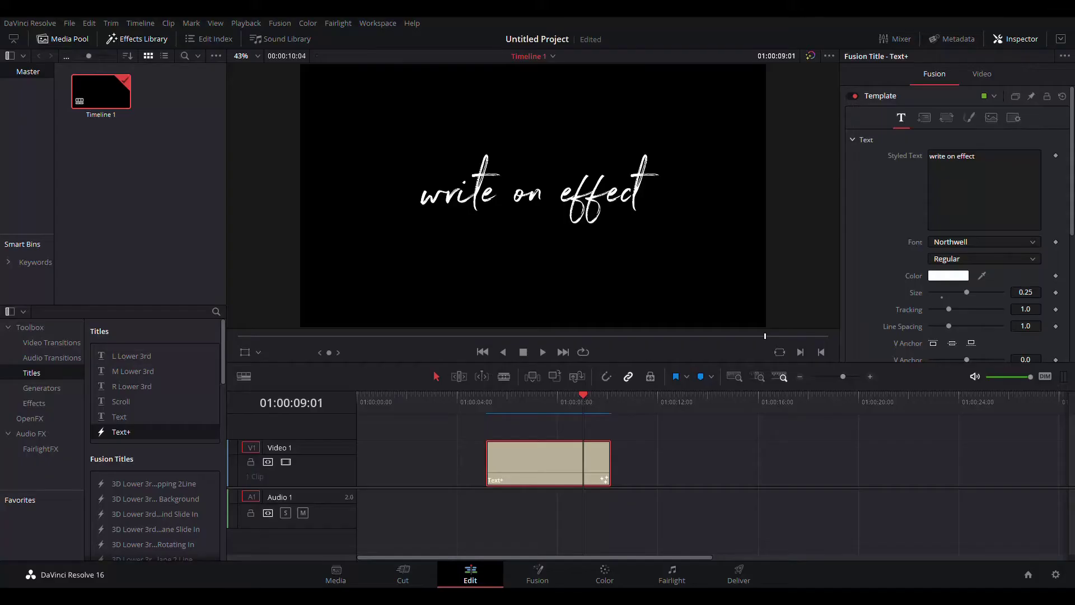
Deselect the 'write on effect' Text+ clip on the Edit page timeline
{"action": "key", "text": "Escape"}
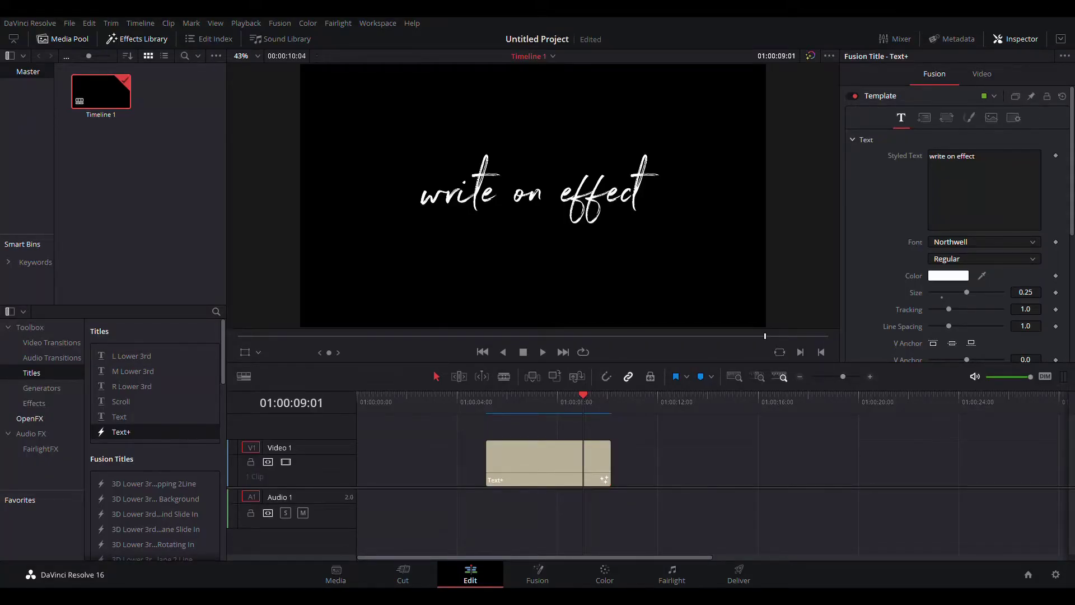
Add a Solid Color generator from Toolbox > Generators onto V2 above the Text+ title
{"action": "left_click", "coordinate": [42, 388]}
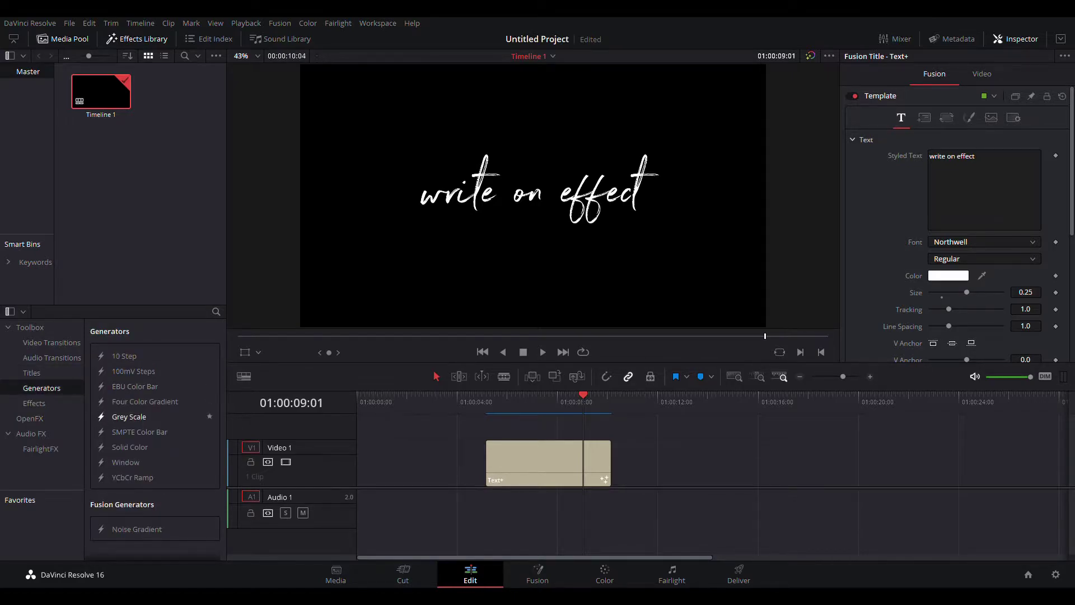
{"action": "left_click", "coordinate": [130, 447]}
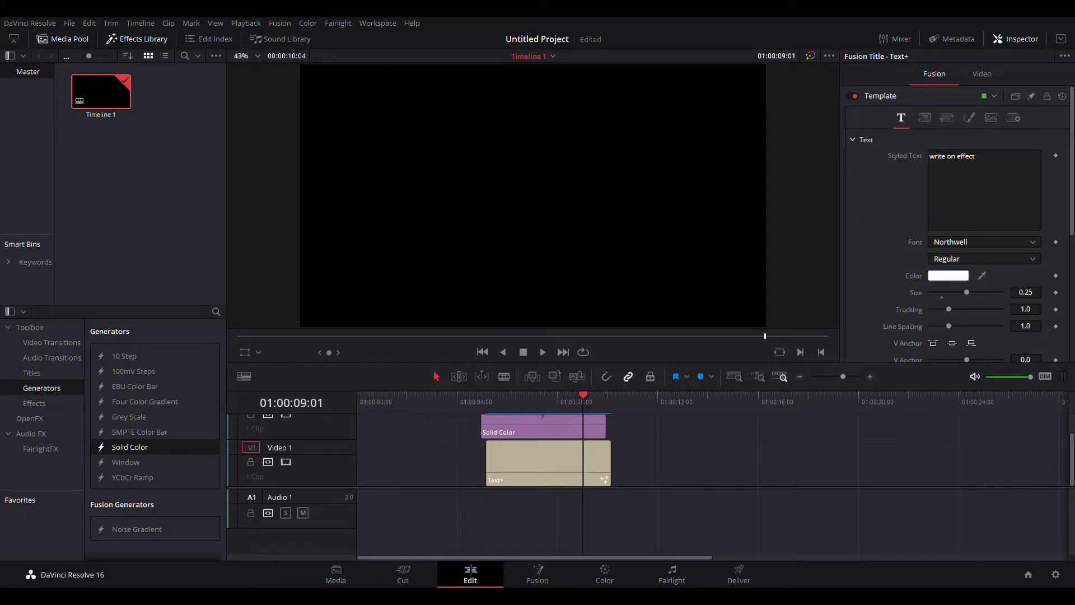
{"action": "left_click_drag", "start_coordinate": [130, 447], "coordinate": [548, 426]}
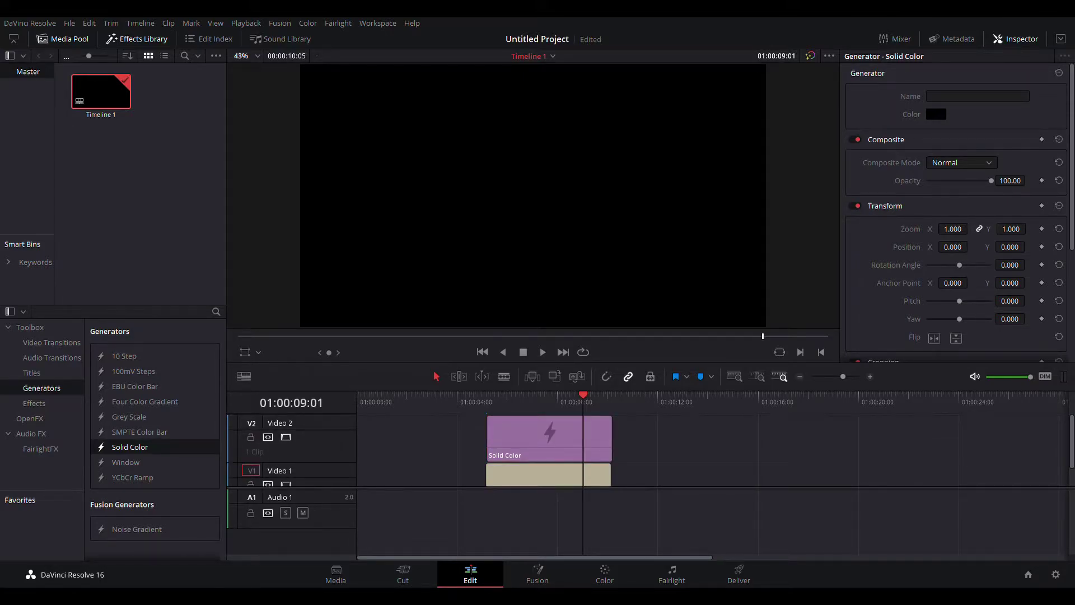
Make the Solid Color clip yellow and lower its opacity to 50.43
{"action": "left_click", "coordinate": [548, 437]}
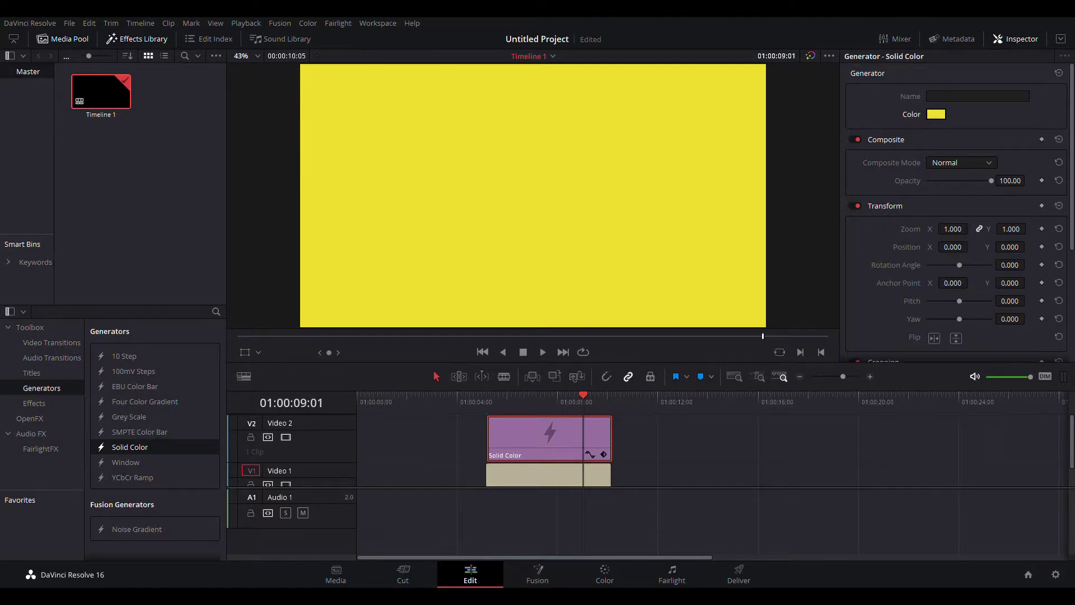
{"action": "left_click_drag", "start_coordinate": [991, 181], "coordinate": [964, 180]}
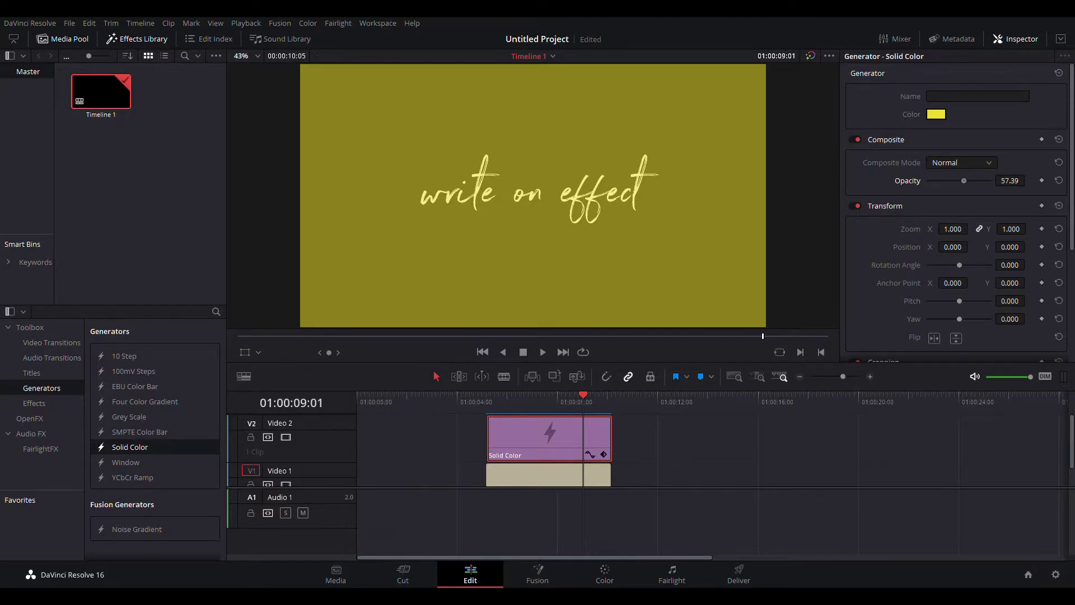
{"action": "left_click_drag", "start_coordinate": [963, 180], "coordinate": [959, 180]}
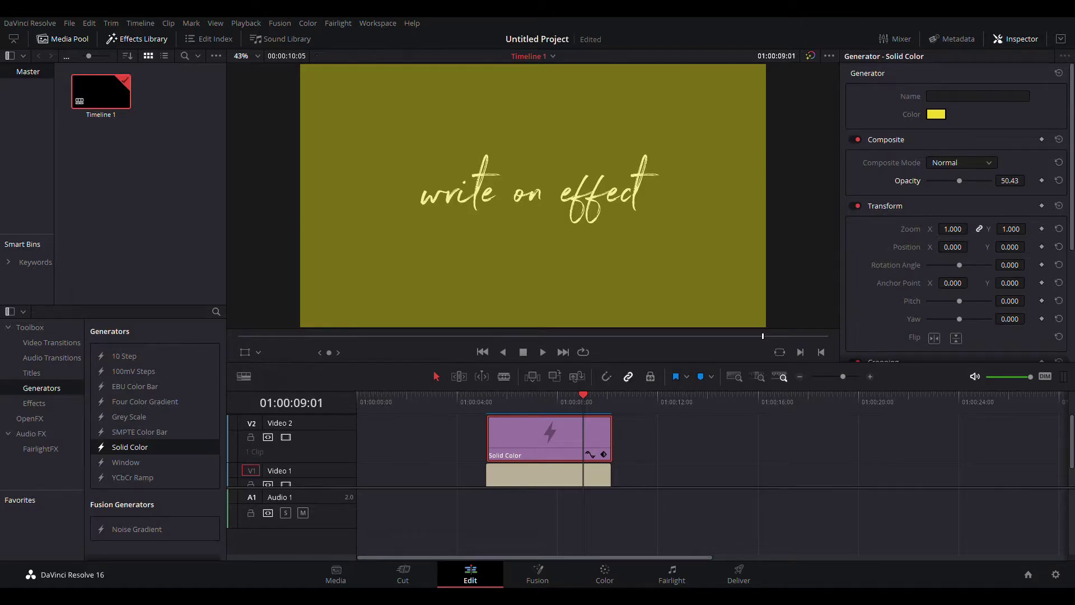
{"action": "scroll", "coordinate": [958, 213], "scroll_direction": "down", "scroll_amount": 3}
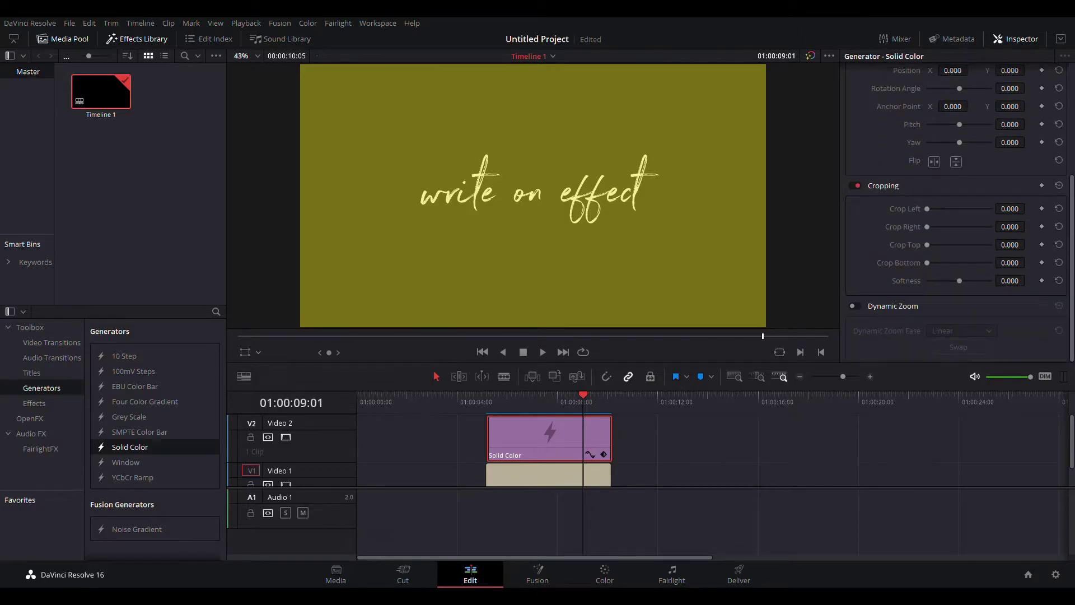
Crop the yellow solid to top 347.5, bottom 385 and softness -2.61
{"action": "left_click_drag", "start_coordinate": [1010, 245], "coordinate": [1030, 245]}
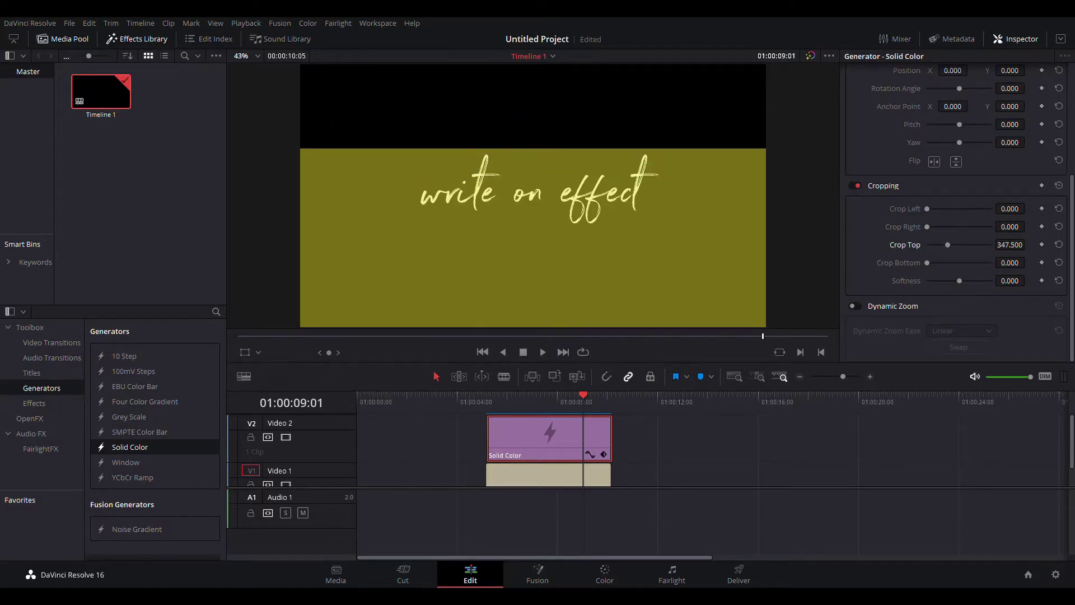
{"action": "mouse_move", "coordinate": [1010, 263]}
{"action": "left_mouse_down"}
{"action": "mouse_move", "coordinate": [1036, 263]}
{"action": "mouse_move", "coordinate": [1006, 263]}
{"action": "left_mouse_up"}
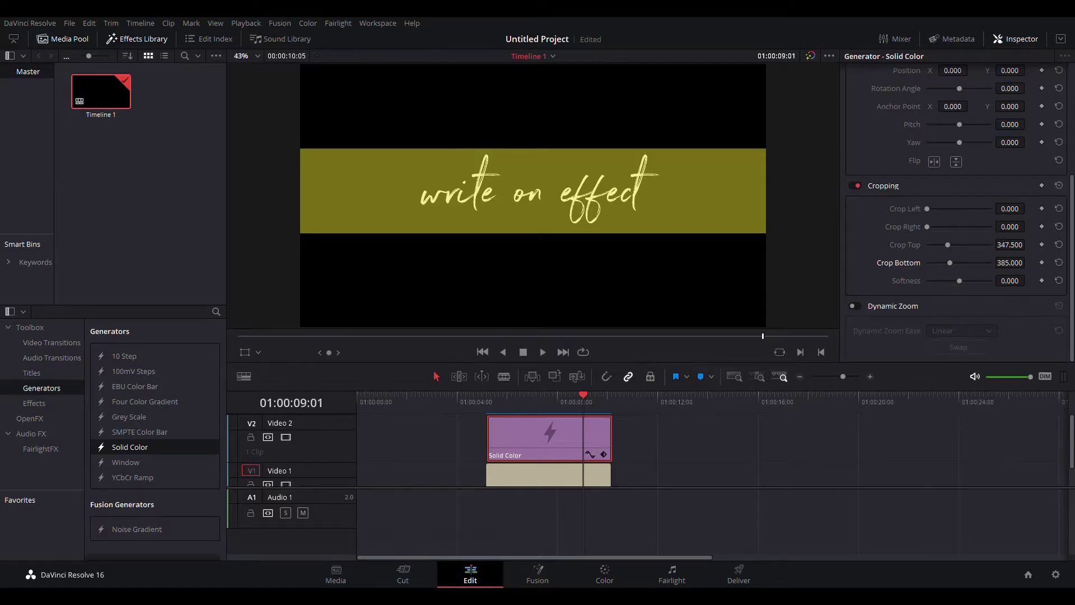
{"action": "mouse_move", "coordinate": [1010, 281]}
{"action": "left_mouse_down"}
{"action": "mouse_move", "coordinate": [1036, 280]}
{"action": "mouse_move", "coordinate": [981, 280]}
{"action": "mouse_move", "coordinate": [1014, 281]}
{"action": "left_mouse_up"}
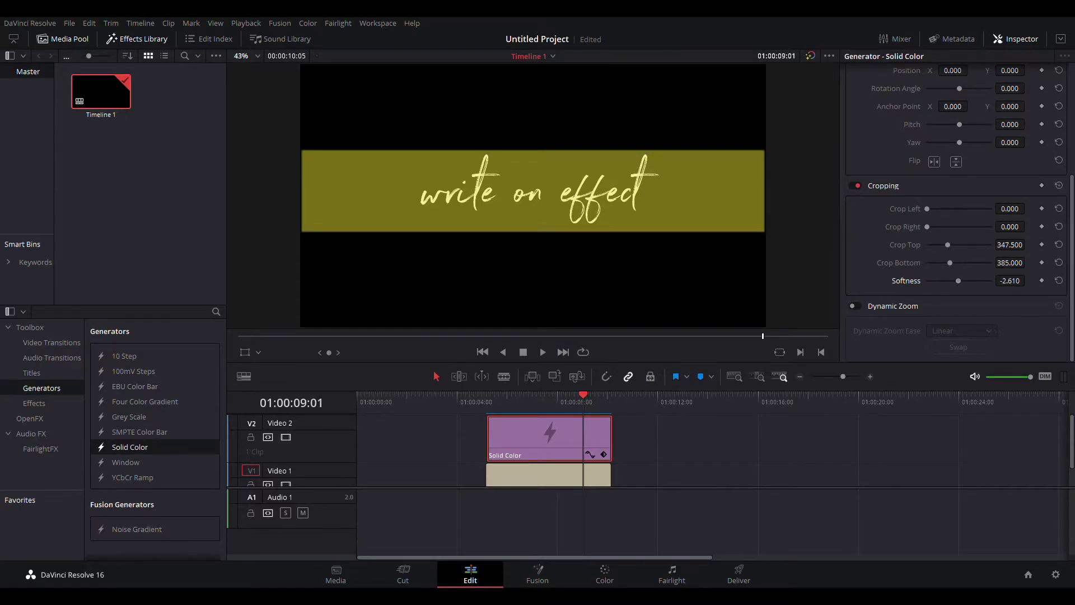
{"action": "scroll", "coordinate": [957, 212], "scroll_direction": "up", "scroll_amount": 5}
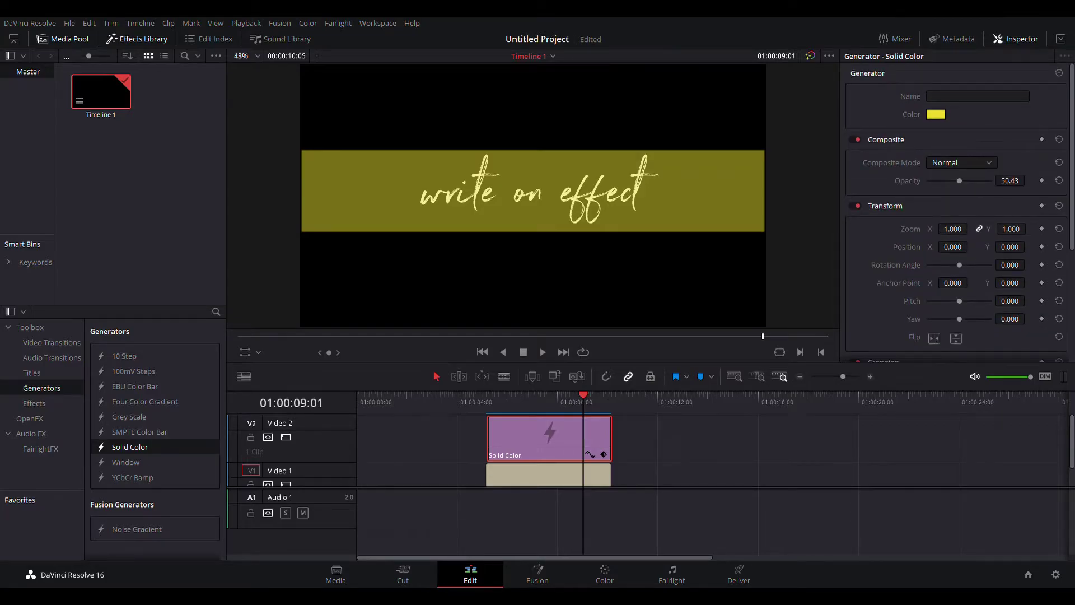
Try enlarging the yellow band, reset its zoom, and slide it left and right
{"action": "left_click_drag", "start_coordinate": [952, 229], "coordinate": [962, 229]}
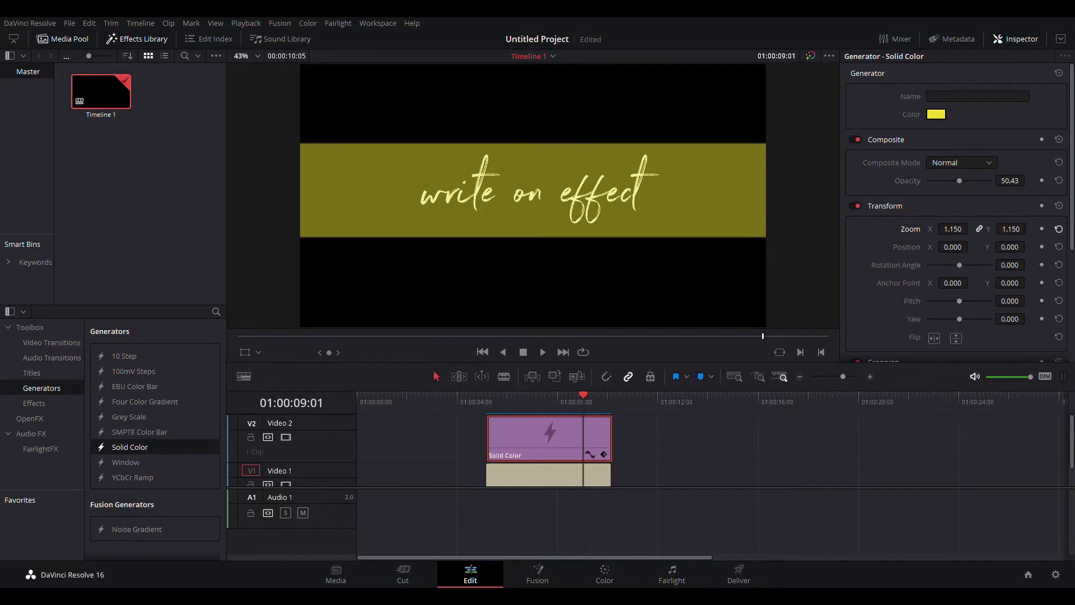
{"action": "left_click", "coordinate": [1059, 228]}
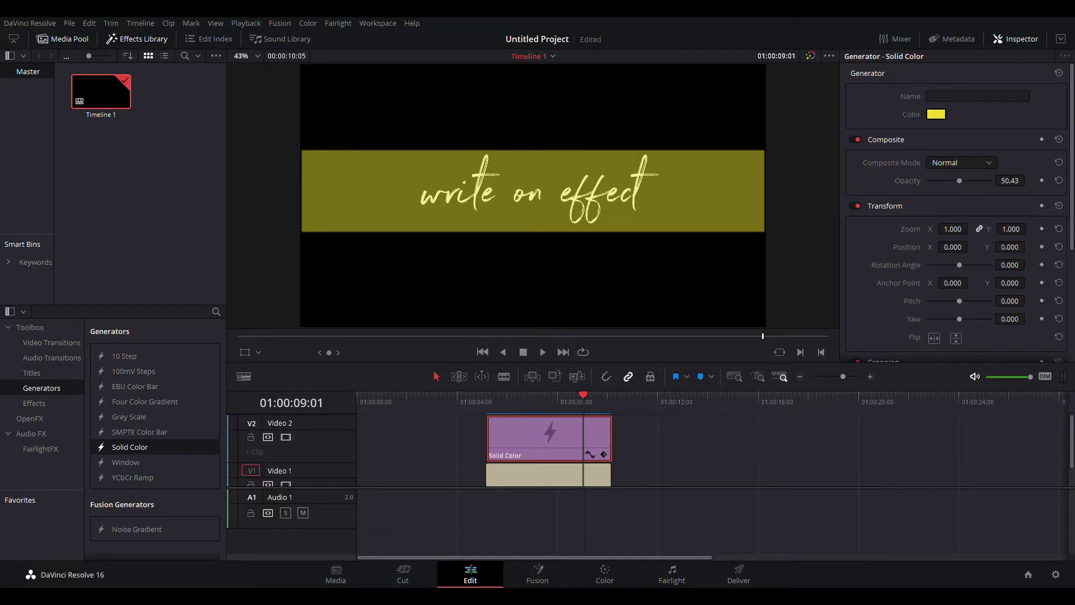
{"action": "left_click_drag", "start_coordinate": [952, 247], "coordinate": [972, 246]}
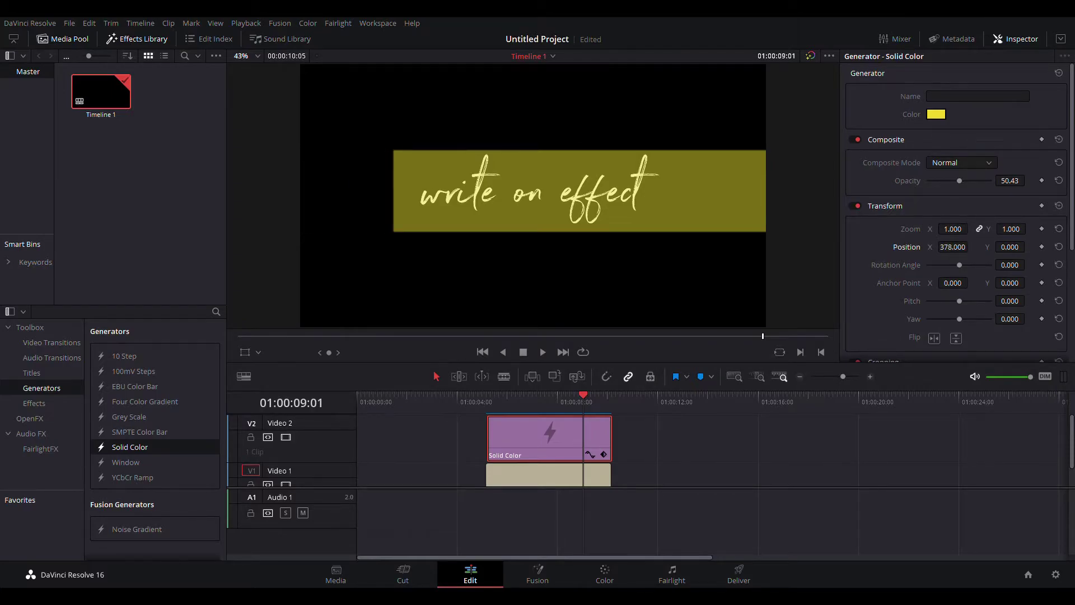
{"action": "left_click_drag", "start_coordinate": [953, 247], "coordinate": [970, 246]}
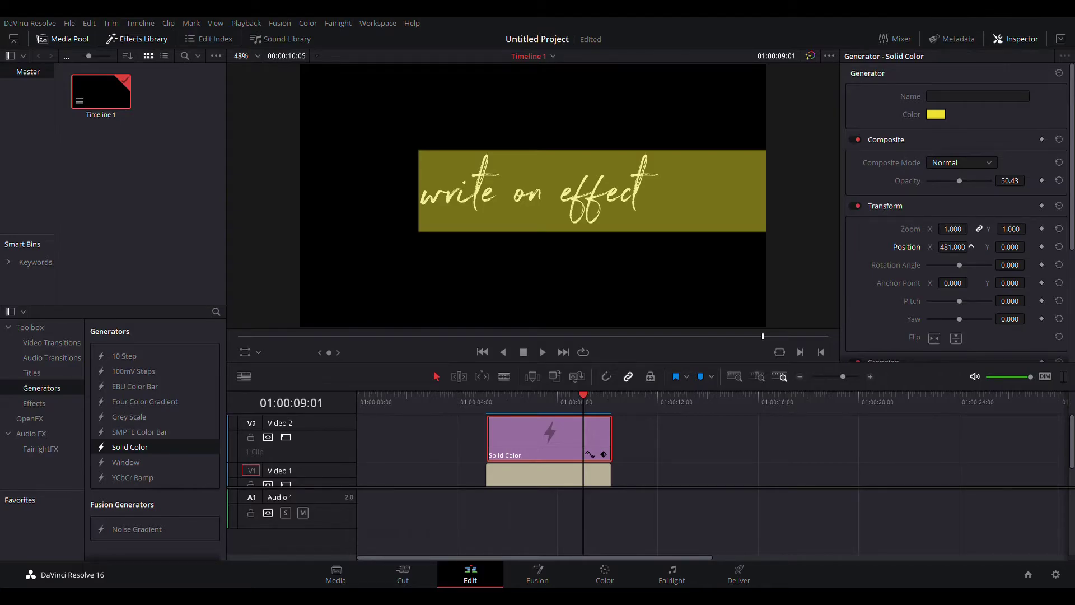
{"action": "left_click_drag", "start_coordinate": [972, 247], "coordinate": [918, 247]}
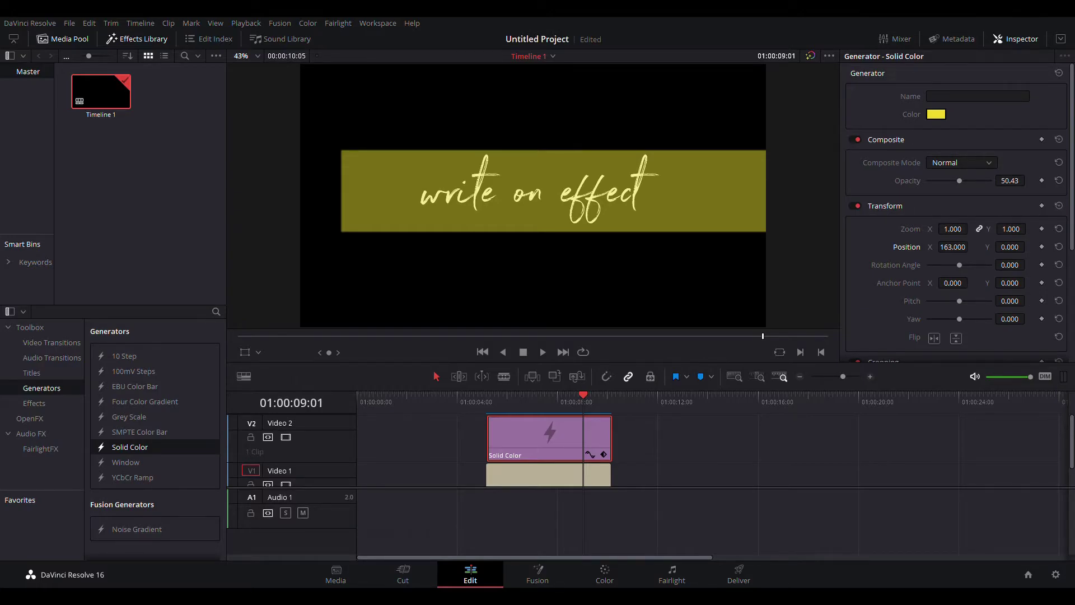
{"action": "left_click_drag", "start_coordinate": [952, 247], "coordinate": [971, 247]}
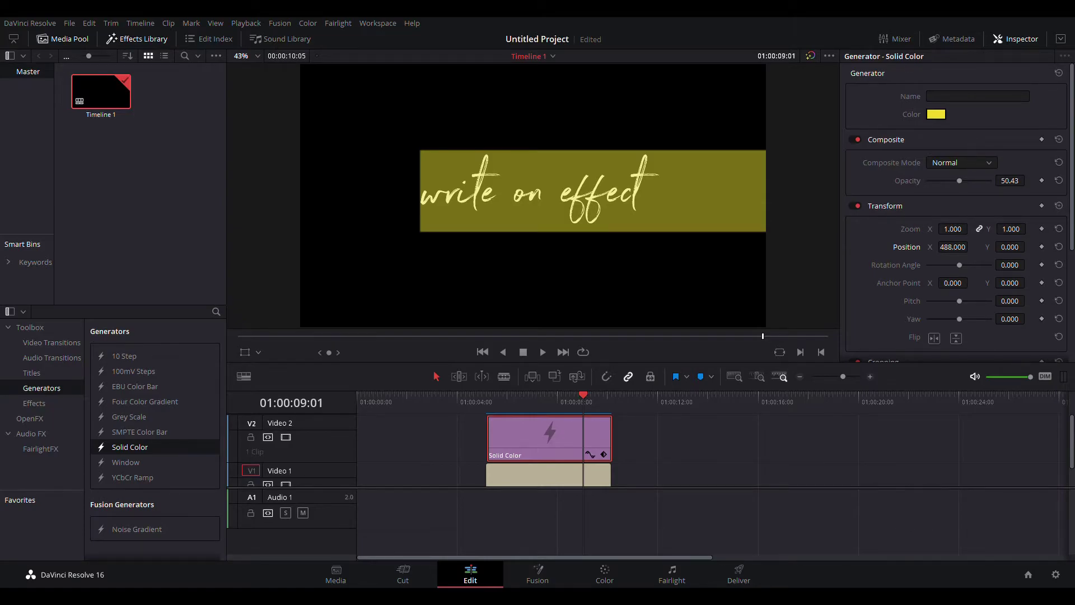
Test zoom 0.9 and 1.15, return zoom to 1.000, and set Position X to 473
{"action": "left_click_drag", "start_coordinate": [1011, 229], "coordinate": [1030, 229]}
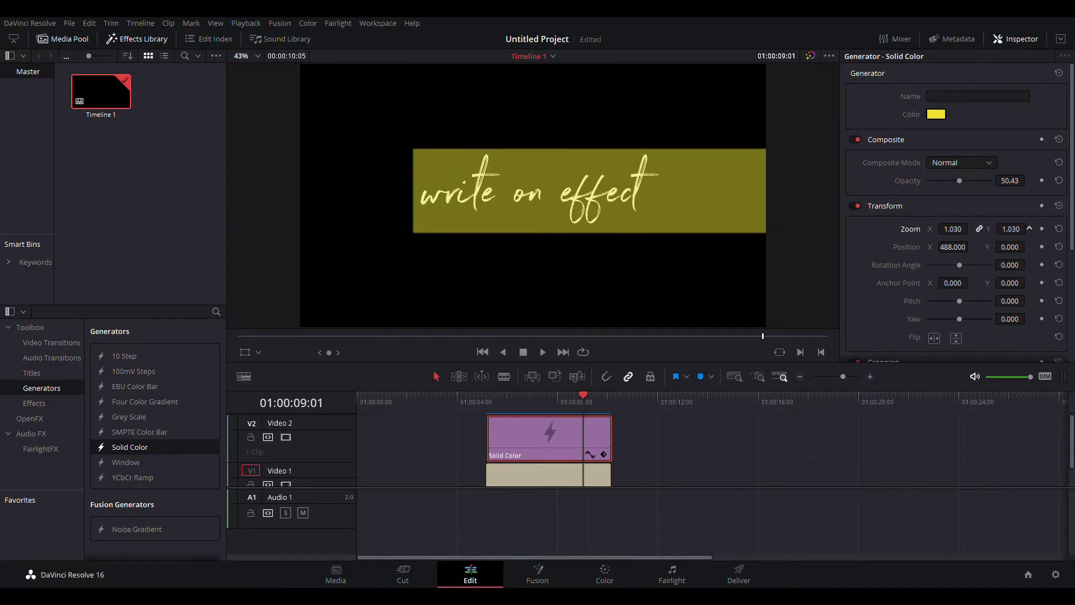
{"action": "left_click", "coordinate": [1058, 228]}
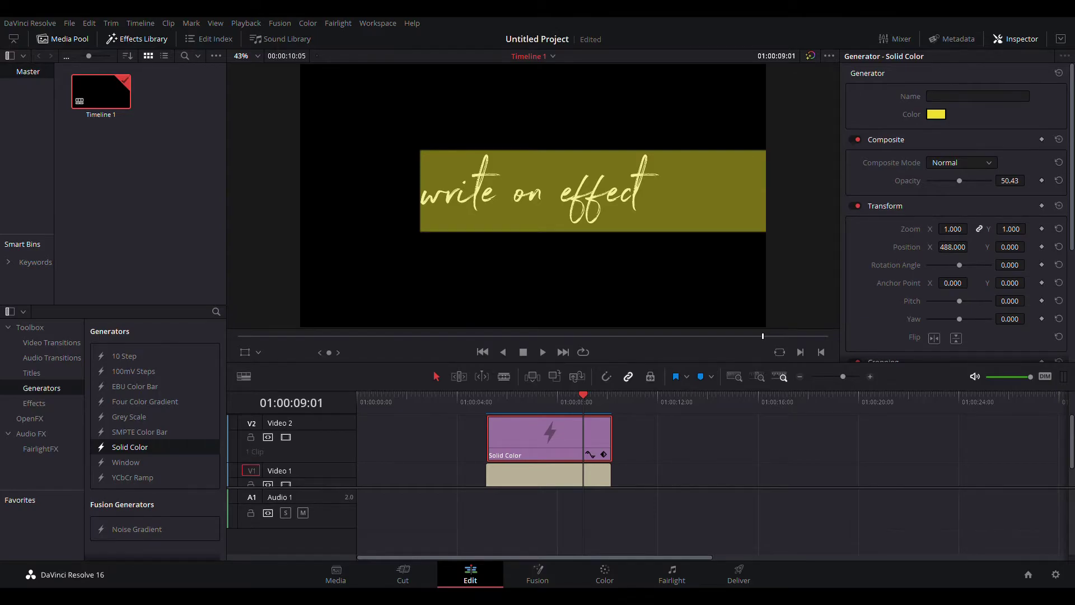
{"action": "left_click_drag", "start_coordinate": [910, 229], "coordinate": [930, 229]}
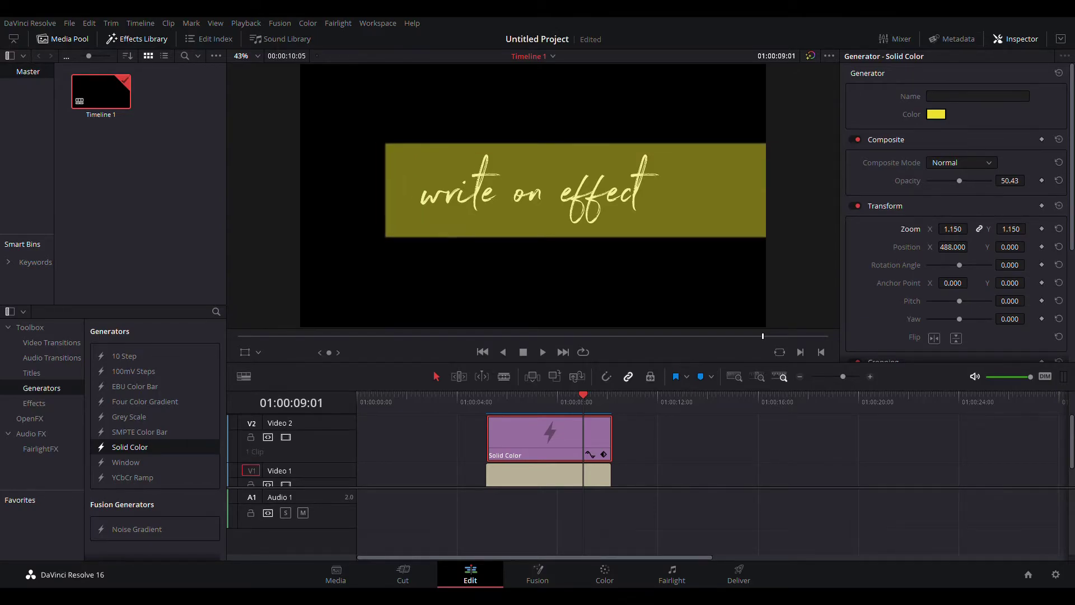
{"action": "left_click", "coordinate": [1058, 228]}
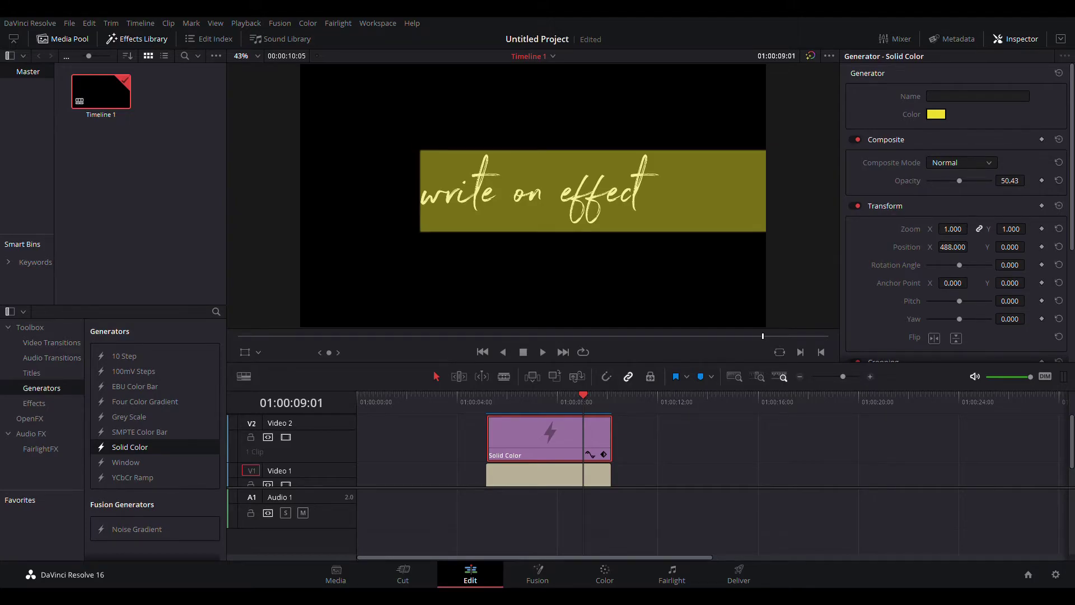
{"action": "left_click_drag", "start_coordinate": [979, 247], "coordinate": [970, 247]}
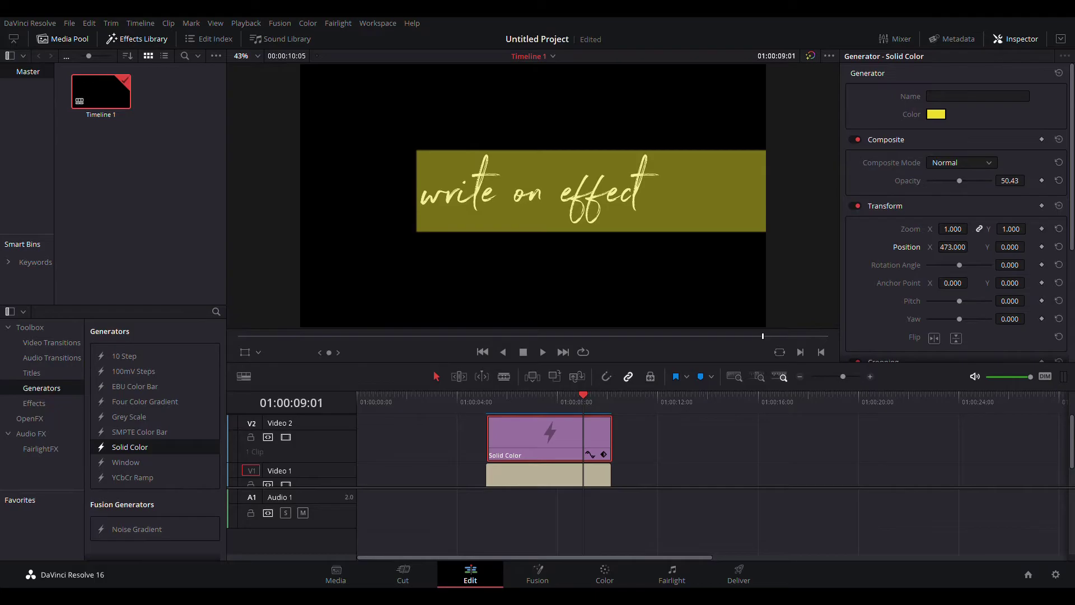
Crop the band's right side to 901.6 and keyframe Crop Left from 1018.4 to 0
{"action": "scroll", "coordinate": [957, 212], "scroll_direction": "down", "scroll_amount": 5}
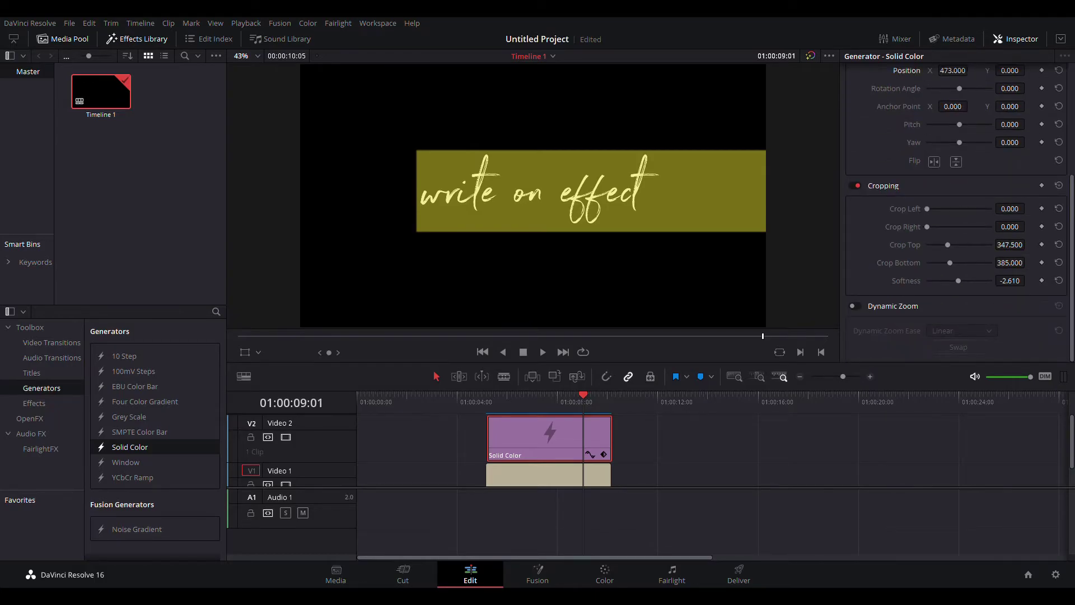
{"action": "left_click_drag", "start_coordinate": [902, 226], "coordinate": [957, 227]}
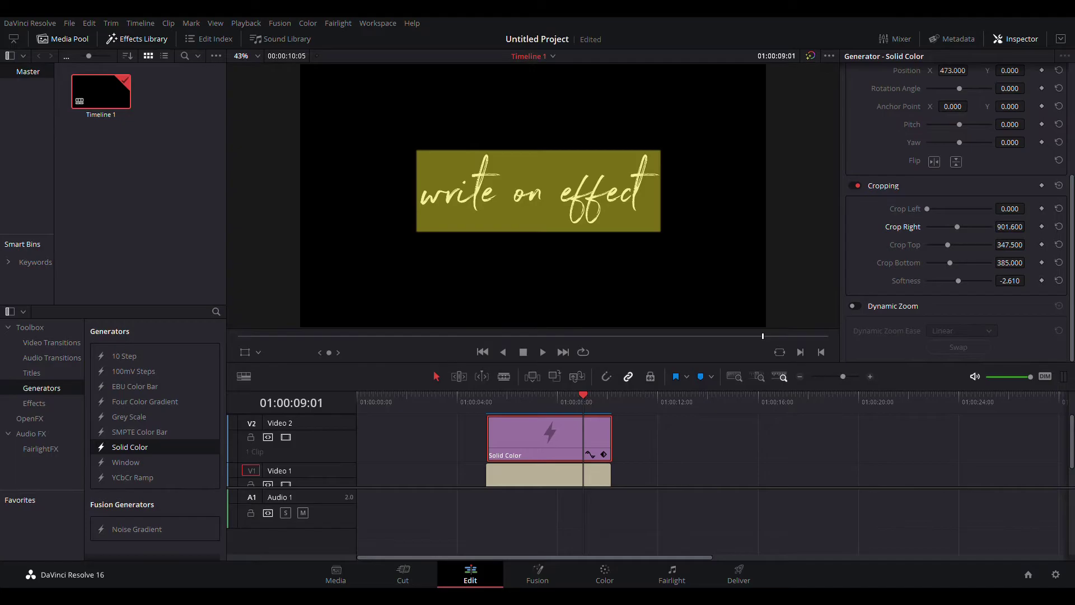
{"action": "left_click_drag", "start_coordinate": [905, 208], "coordinate": [961, 208]}
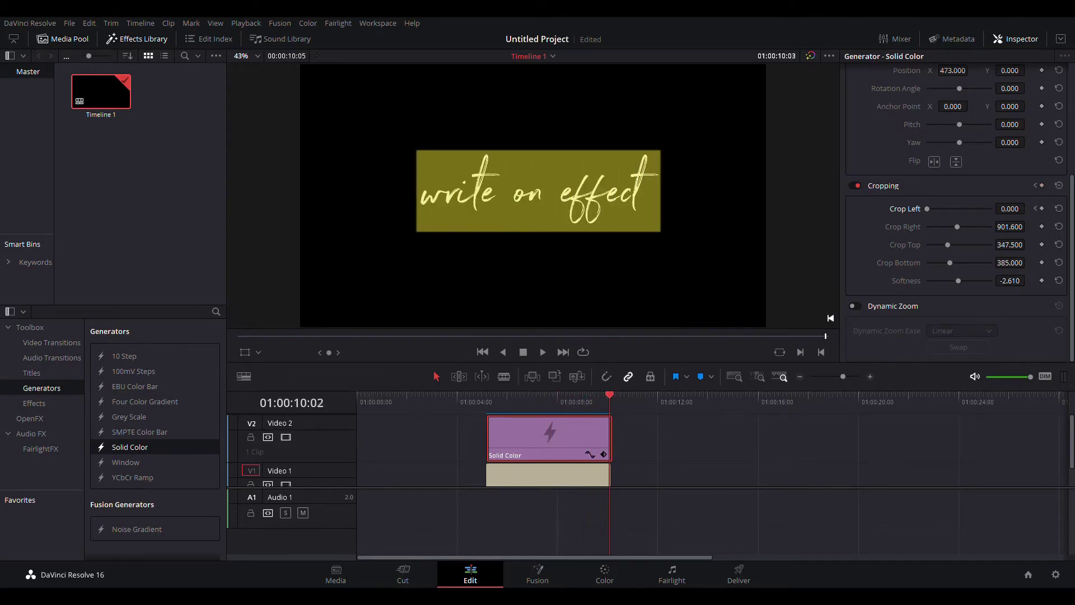
Play the crop reveal, then open the Solid Color clip's keyframe curve editor
{"action": "key", "text": "j"}
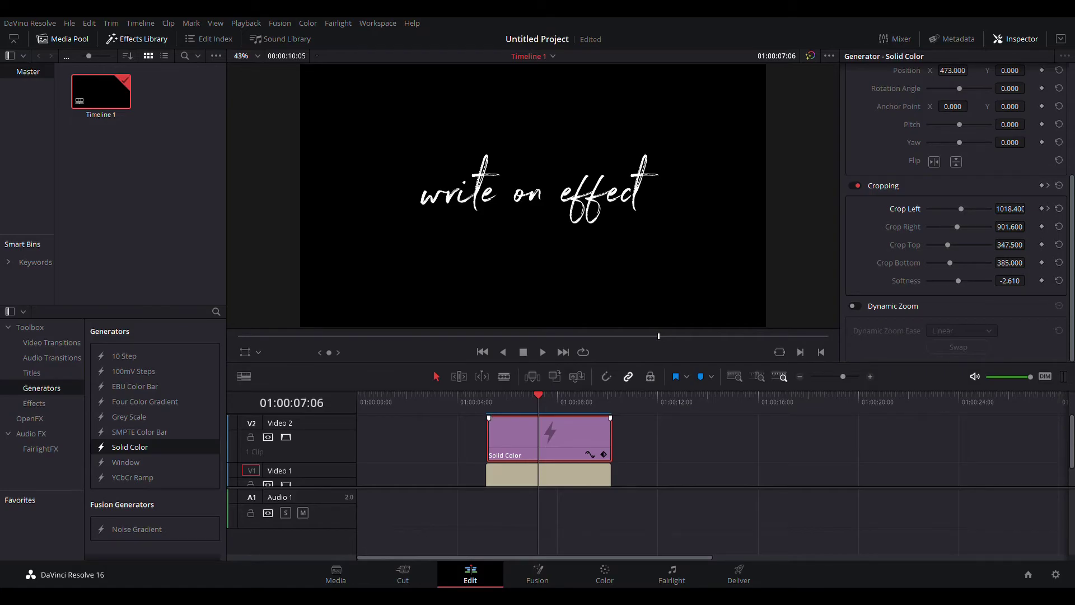
{"action": "left_click", "coordinate": [589, 453]}
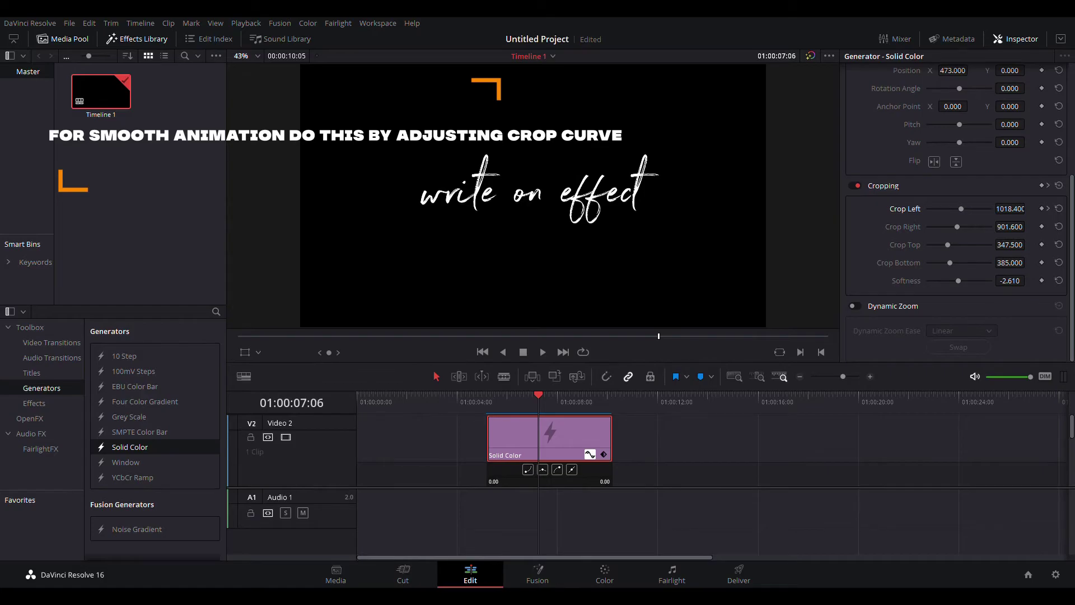
Show the Crop Left curve and apply ease interpolation to its upper keyframe
{"action": "left_click", "coordinate": [590, 454]}
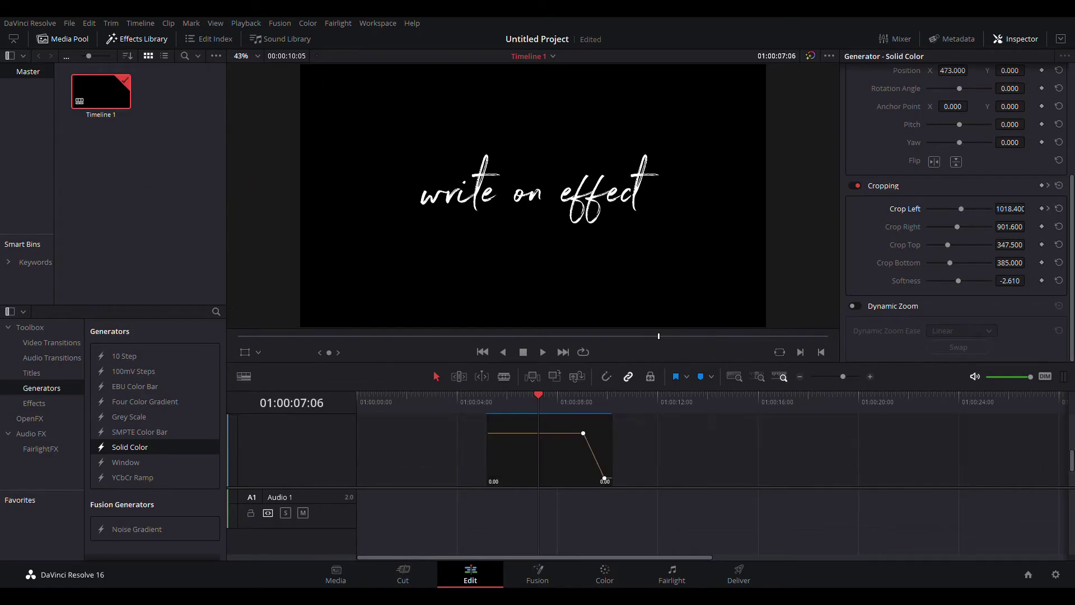
{"action": "mouse_move", "coordinate": [589, 446]}
{"action": "left_click", "coordinate": [582, 433]}
{"action": "left_click_drag", "start_coordinate": [604, 479], "coordinate": [587, 485]}
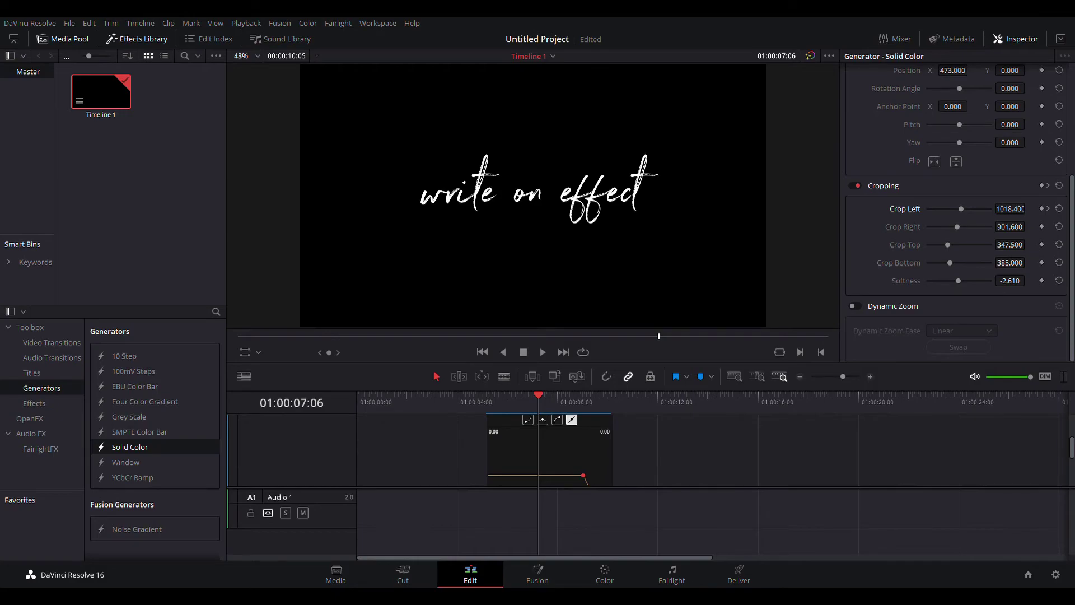
{"action": "left_click", "coordinate": [528, 420]}
{"action": "left_click_drag", "start_coordinate": [291, 487], "coordinate": [291, 537]}
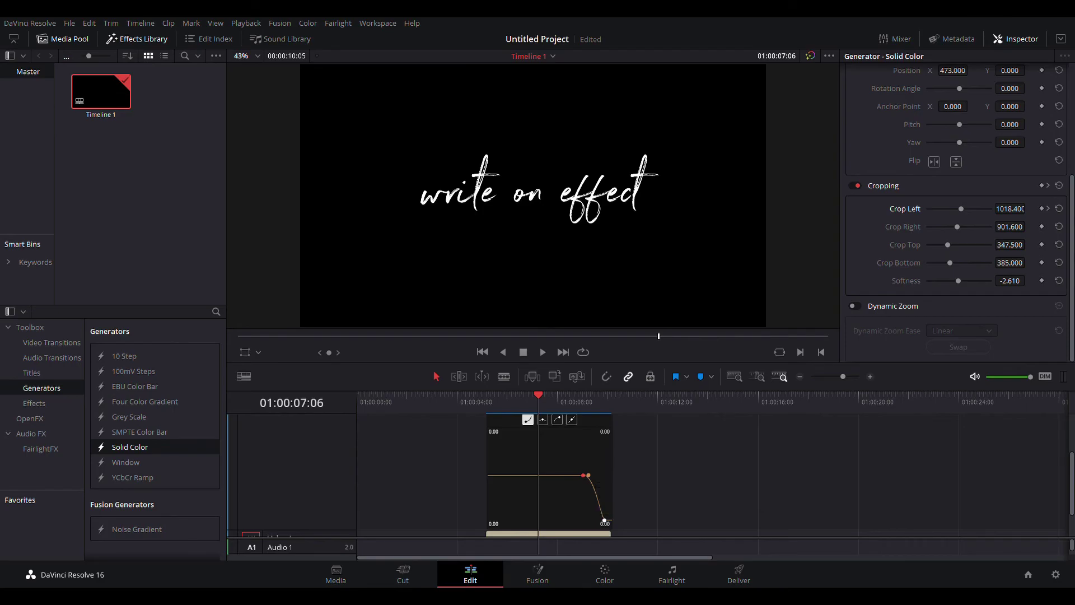
Select the bottom Crop Left keyframe and give it an eased falloff to 0
{"action": "left_click", "coordinate": [593, 482]}
{"action": "scroll", "coordinate": [560, 487], "scroll_direction": "down", "scroll_amount": 2}
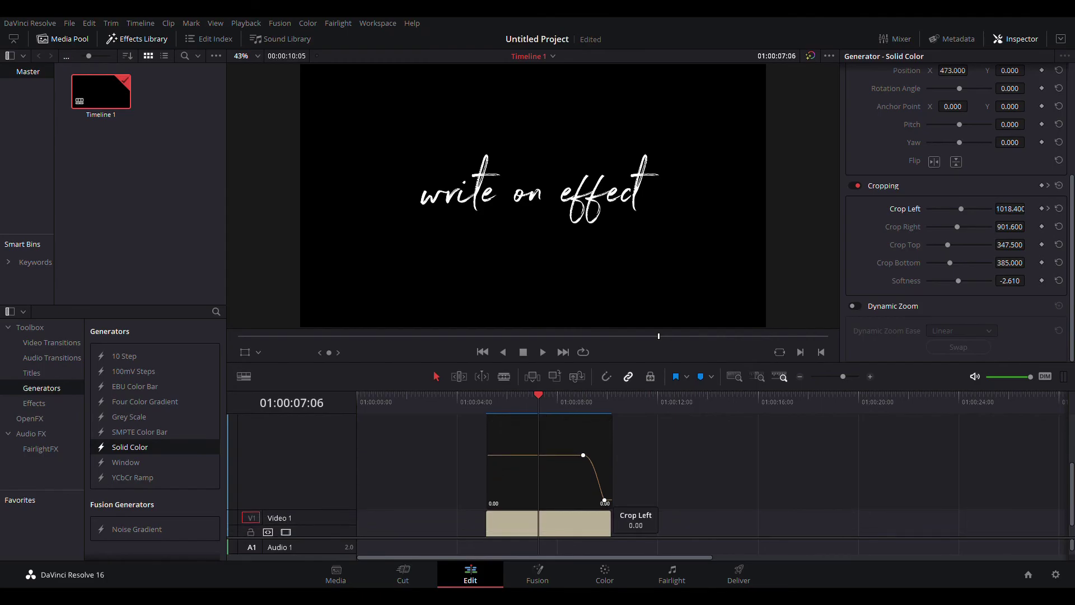
{"action": "left_click", "coordinate": [605, 500]}
{"action": "scroll", "coordinate": [549, 476], "scroll_direction": "up", "scroll_amount": 2}
{"action": "scroll", "coordinate": [549, 476], "scroll_direction": "up", "scroll_amount": 2}
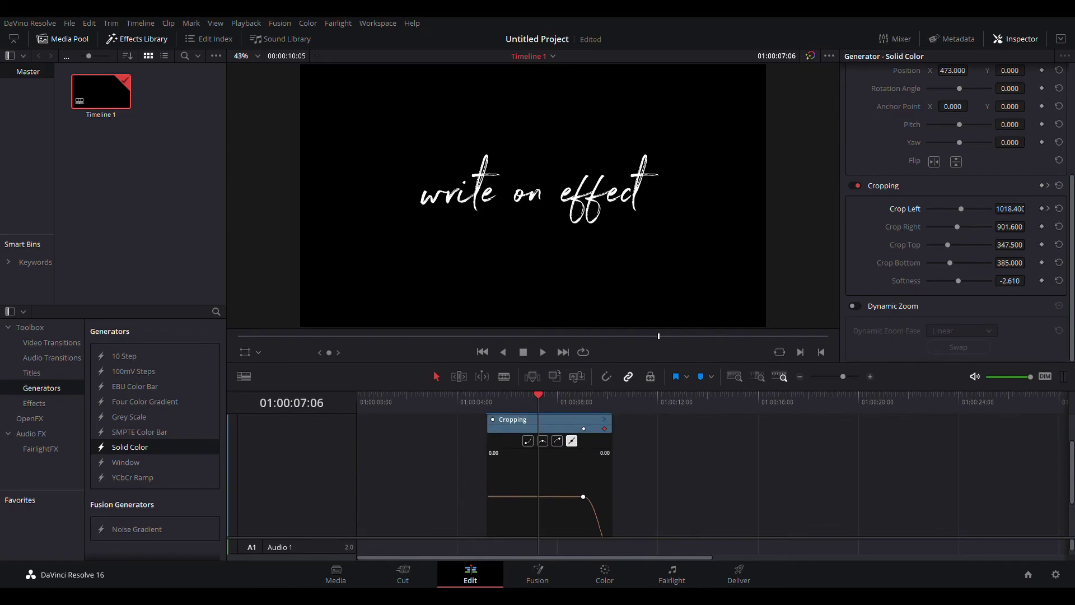
{"action": "left_click", "coordinate": [557, 441]}
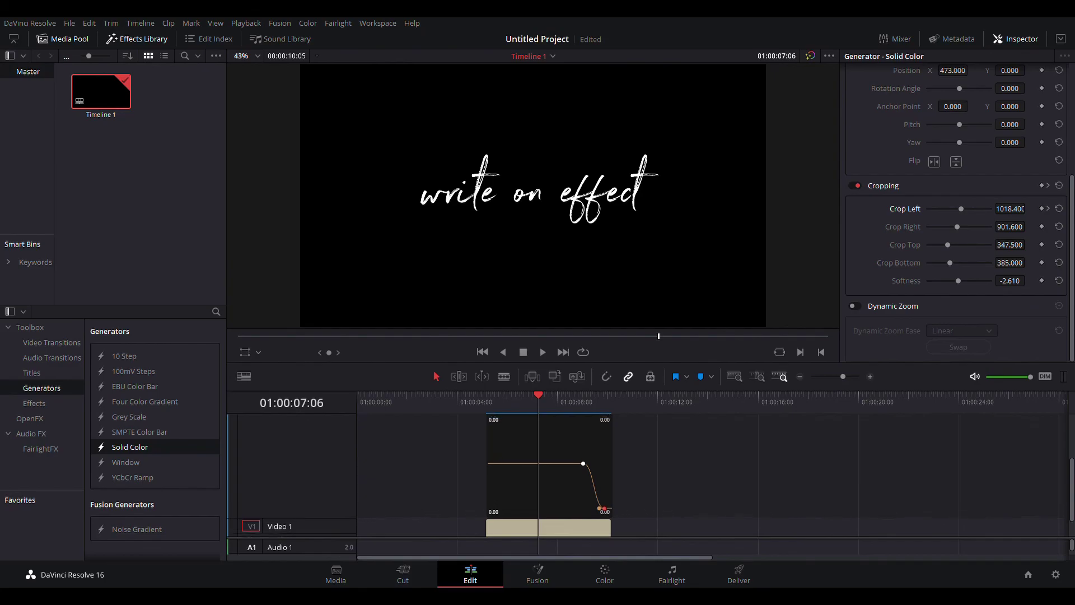
{"action": "scroll", "coordinate": [549, 476], "scroll_direction": "up", "scroll_amount": 2}
{"action": "scroll", "coordinate": [548, 476], "scroll_direction": "up", "scroll_amount": 2}
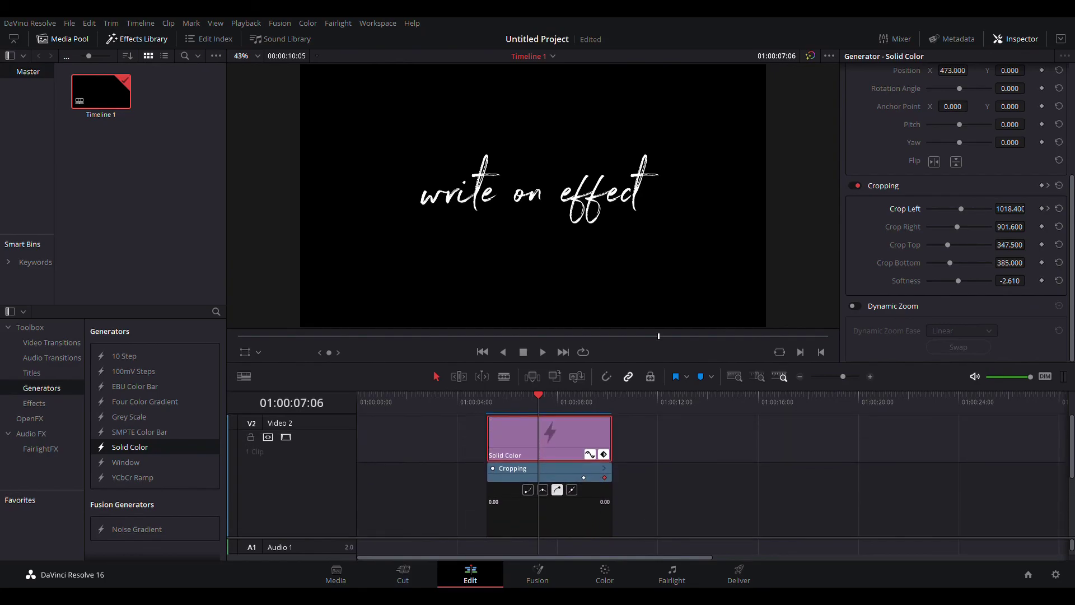